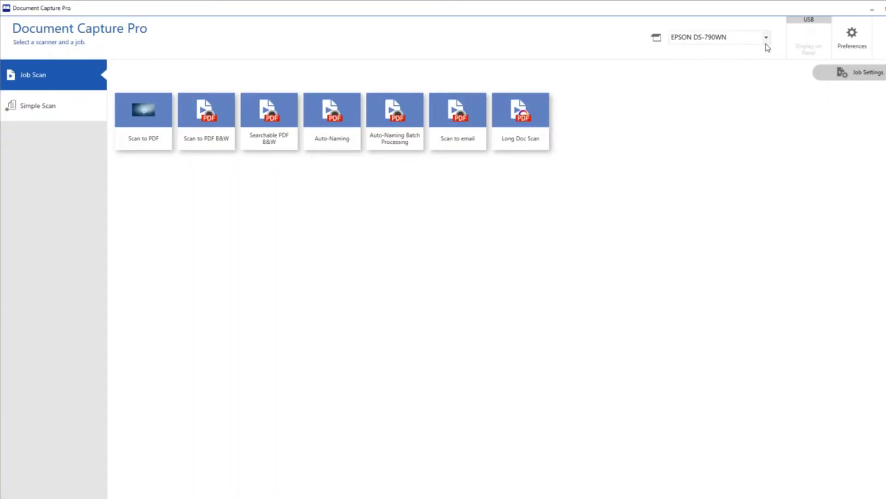
# Step: Keep EPSON DS-790WN selected as the scanner
pyautogui.click(766, 40)
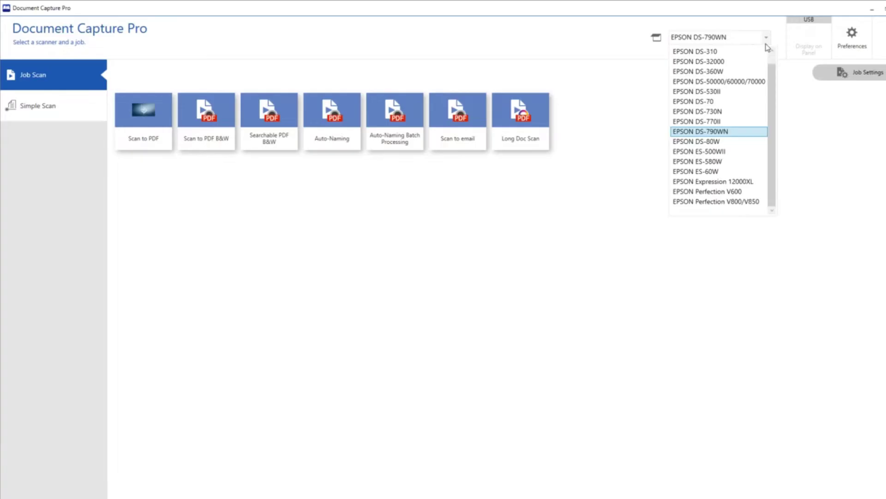
pyautogui.click(740, 133)
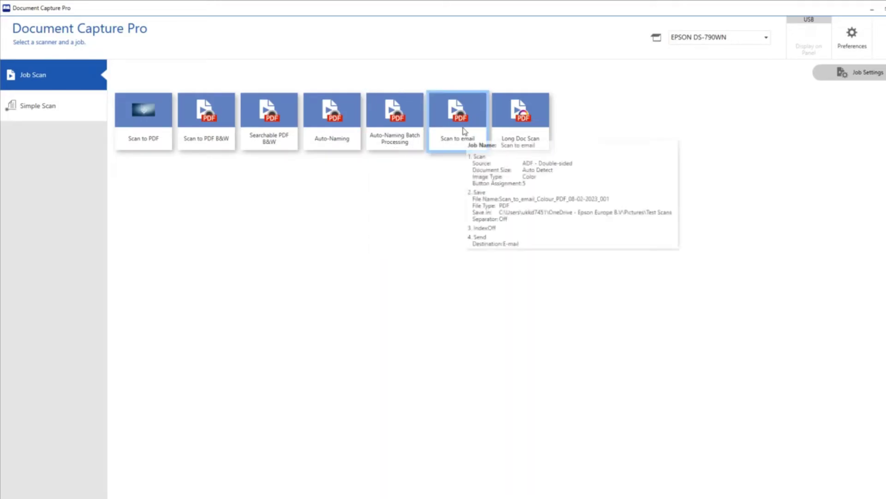
# Step: Enter job editing and open the Scan to email job's settings
pyautogui.click(866, 71)
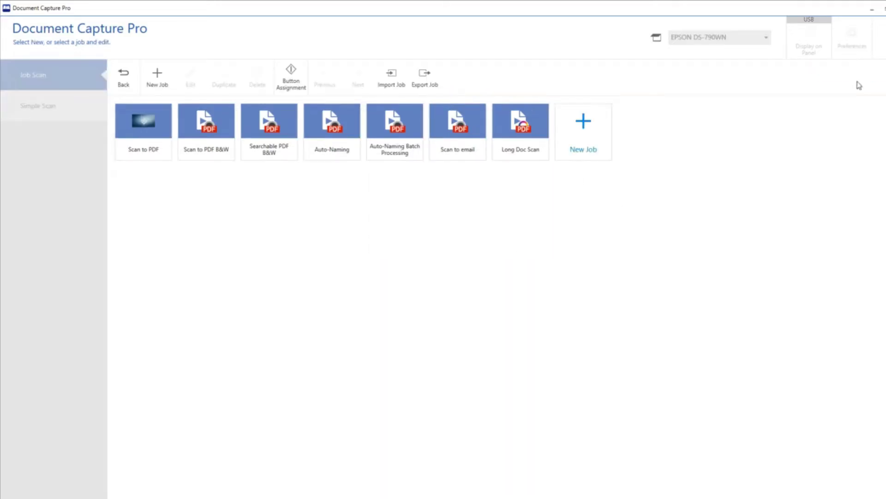
pyautogui.click(466, 140)
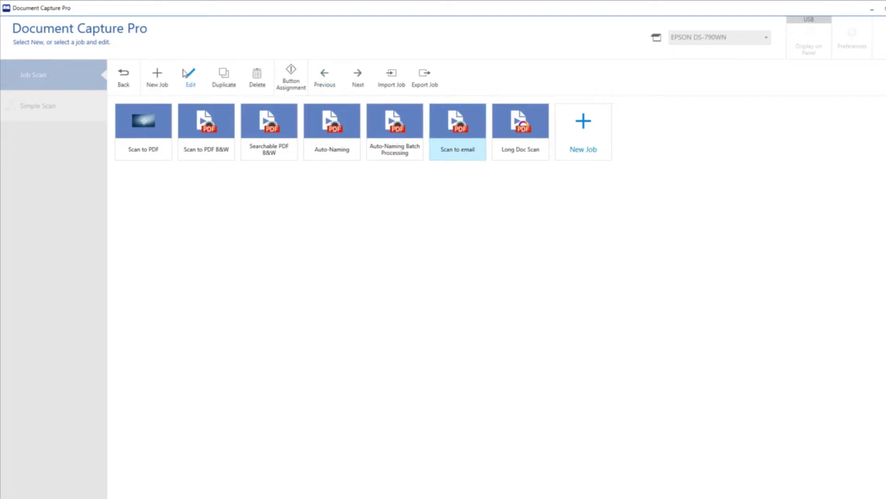
pyautogui.click(192, 81)
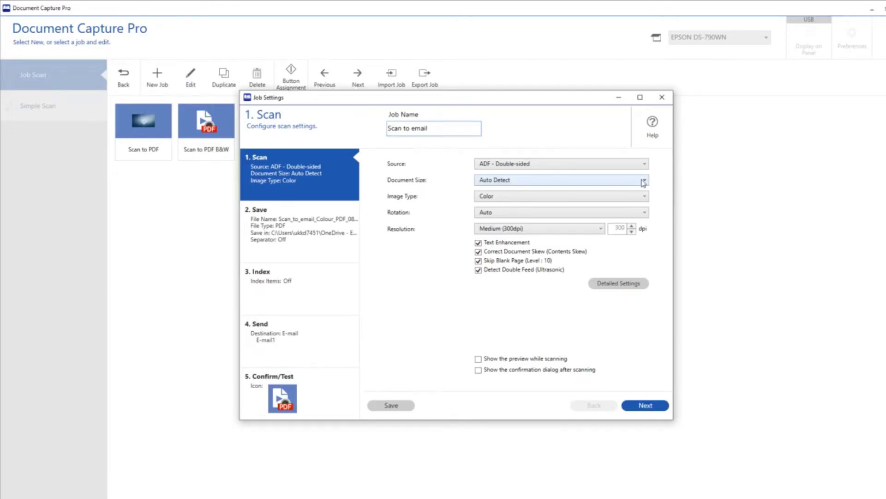
# Step: Keep double-sided source, Auto Detect size, Color, automatic rotation and 300dpi resolution
pyautogui.click(621, 167)
pyautogui.click(620, 167)
pyautogui.click(644, 183)
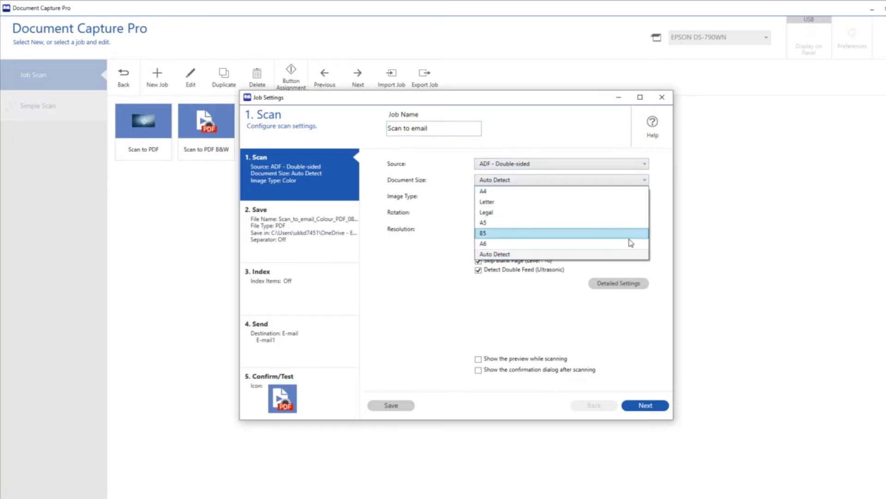
pyautogui.click(629, 255)
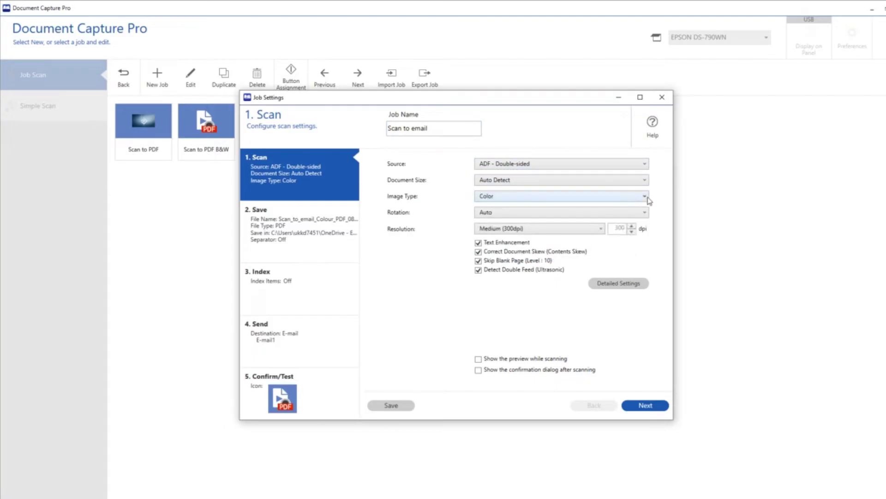
pyautogui.click(645, 200)
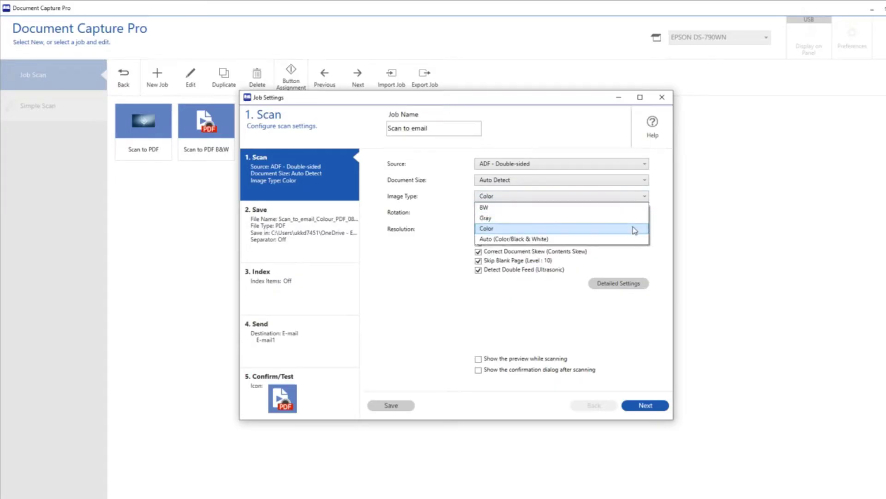
pyautogui.click(633, 229)
pyautogui.click(645, 214)
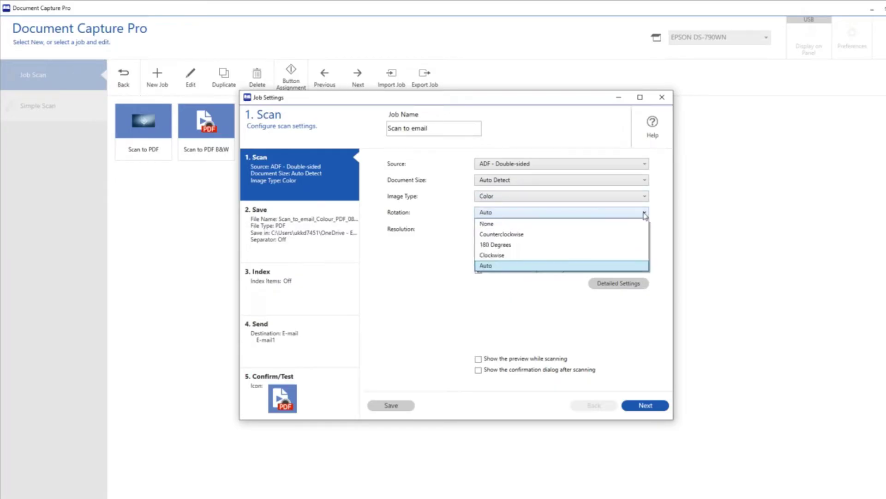
pyautogui.click(602, 265)
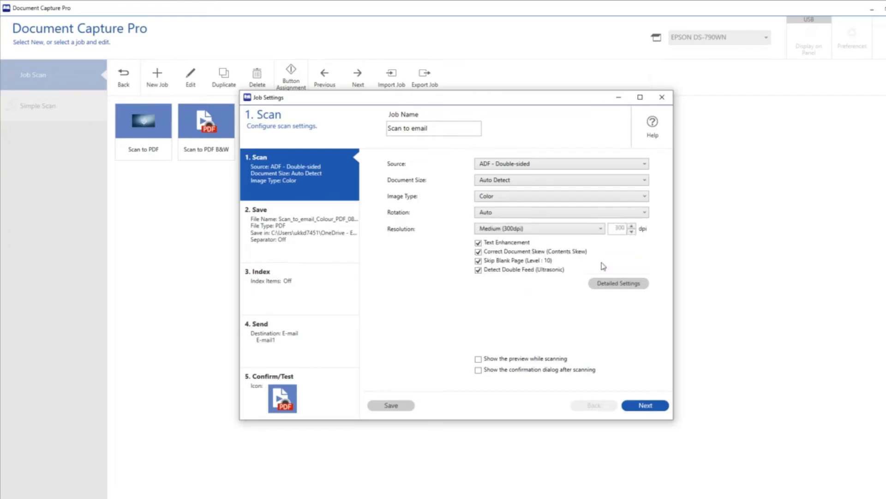
pyautogui.click(601, 230)
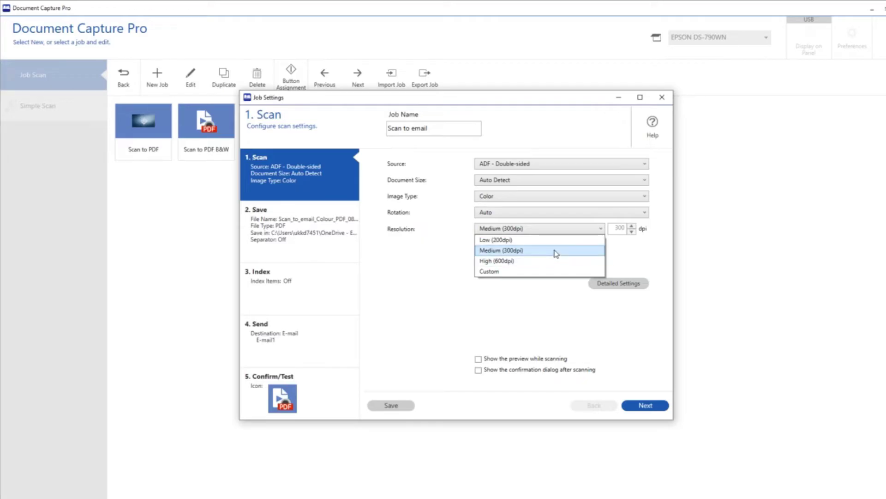
pyautogui.click(555, 253)
# Step: Keep text enhancement on and toggle the blank-page skipping option
pyautogui.click(479, 243)
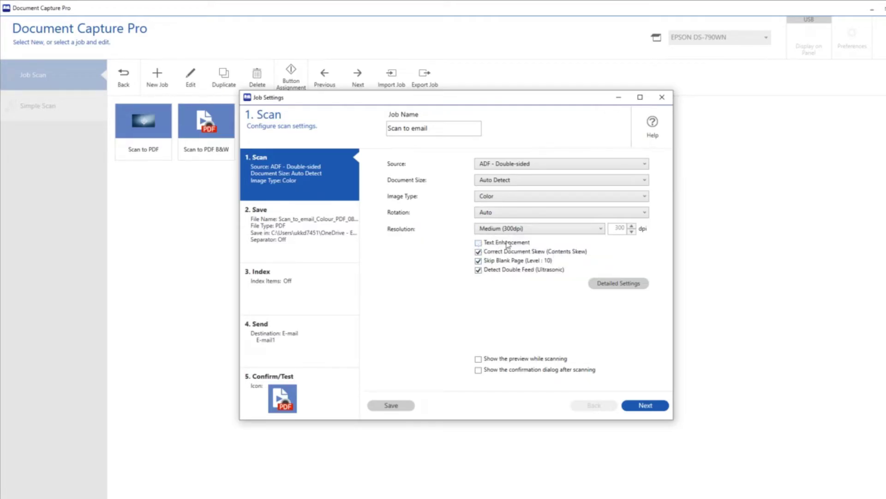
pyautogui.click(478, 245)
pyautogui.click(479, 260)
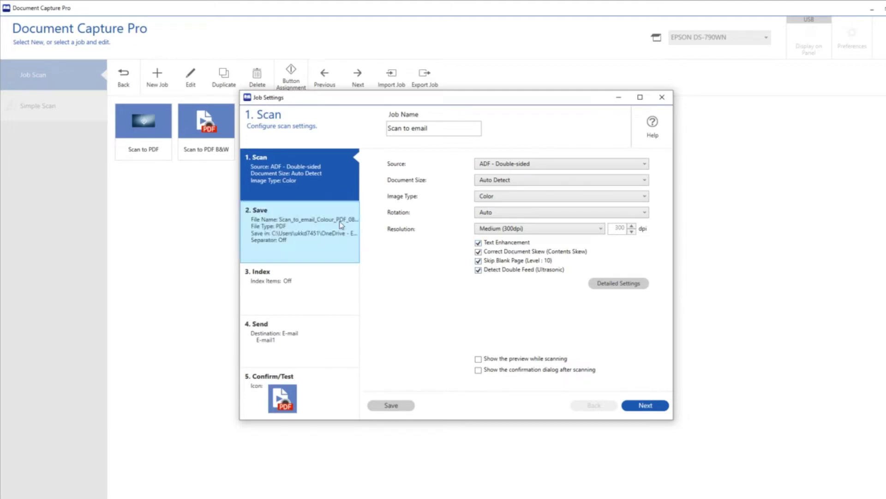
# Step: Keep PDF as the output file type in the job's save settings
pyautogui.click(322, 239)
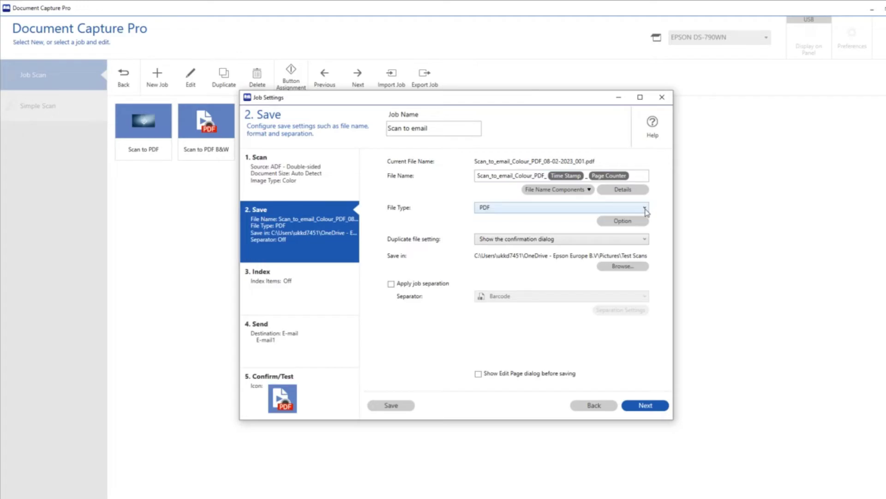
pyautogui.click(645, 209)
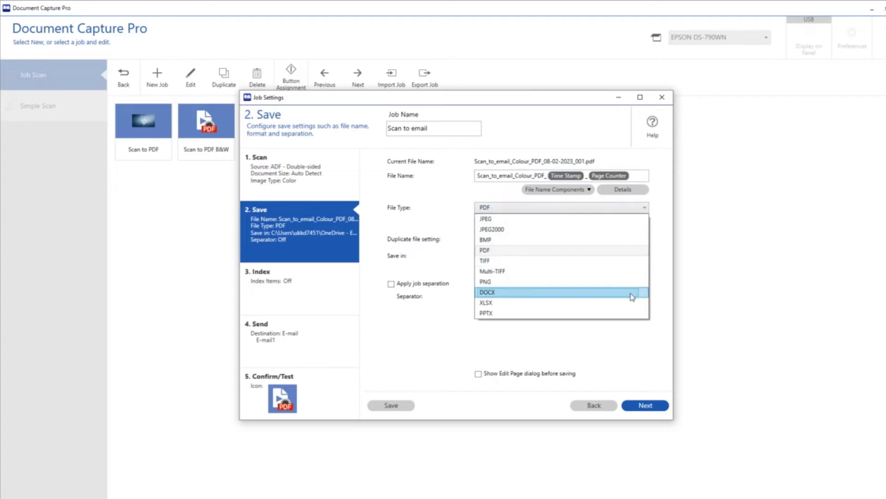
pyautogui.click(612, 256)
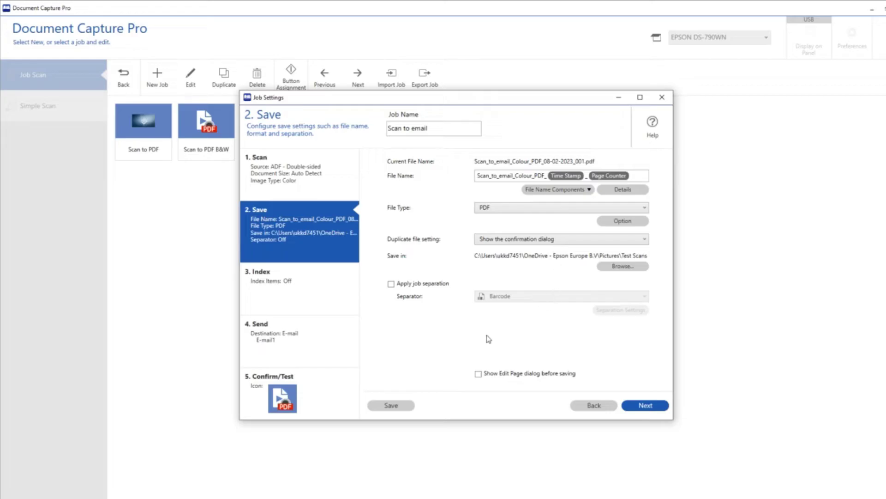
# Step: Keep E-mail as the send destination and open its settings
pyautogui.click(309, 346)
pyautogui.click(516, 164)
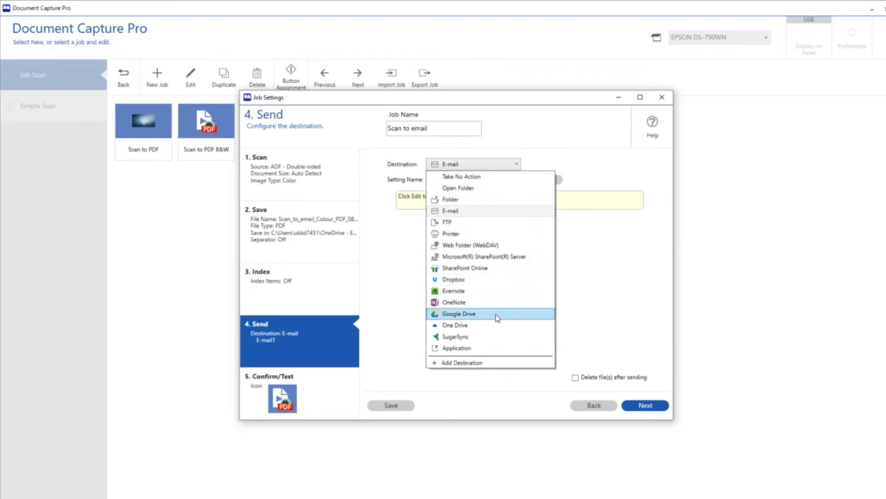
pyautogui.click(476, 211)
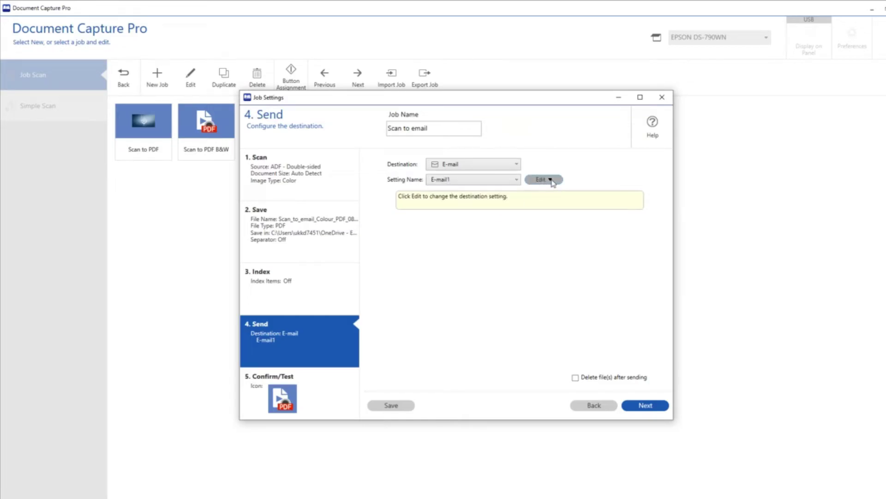
pyautogui.click(549, 179)
pyautogui.click(572, 193)
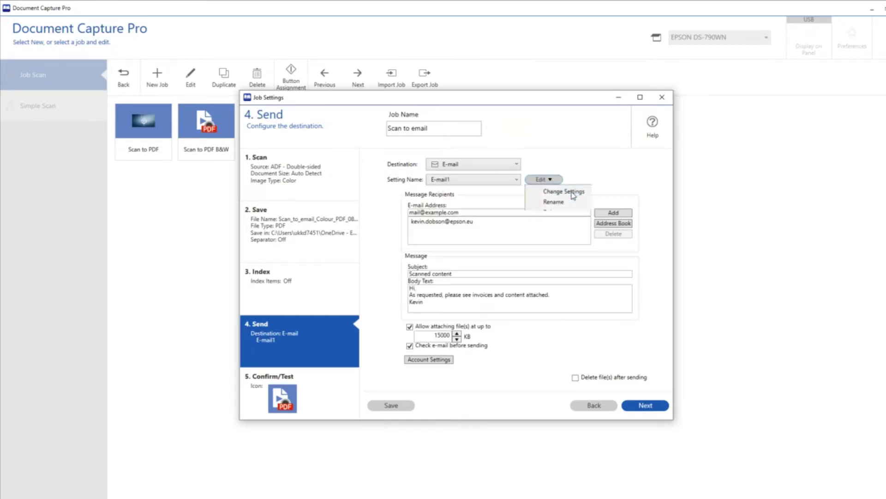
pyautogui.click(486, 213)
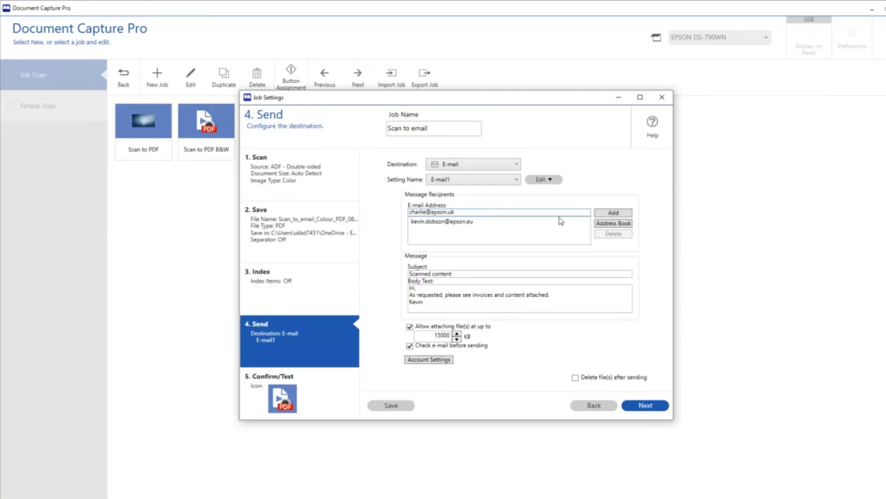
pyautogui.click(613, 214)
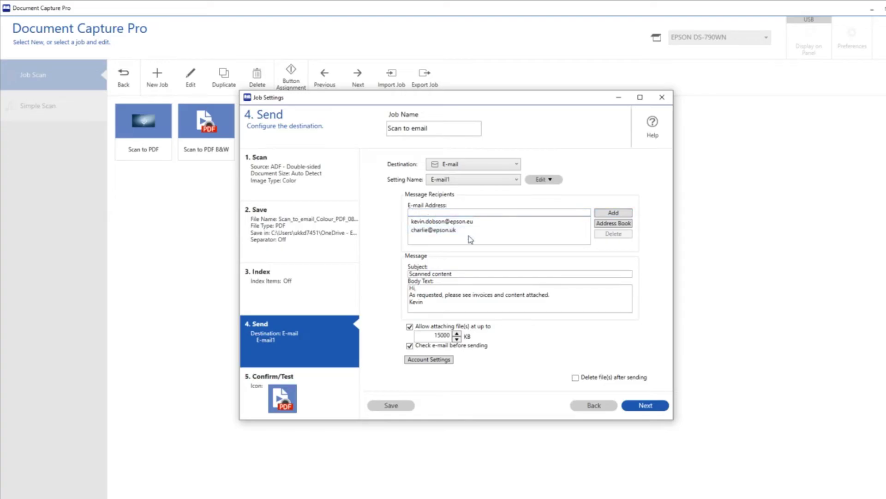
pyautogui.click(504, 275)
pyautogui.click(429, 290)
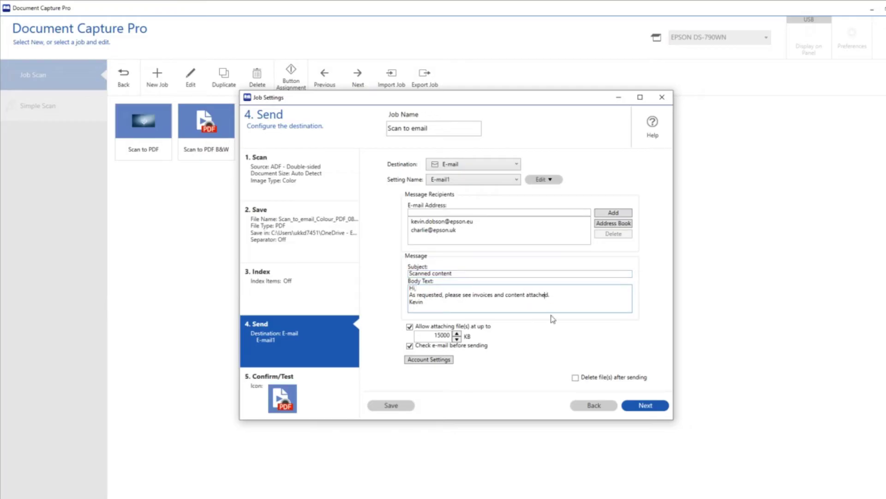
pyautogui.click(392, 406)
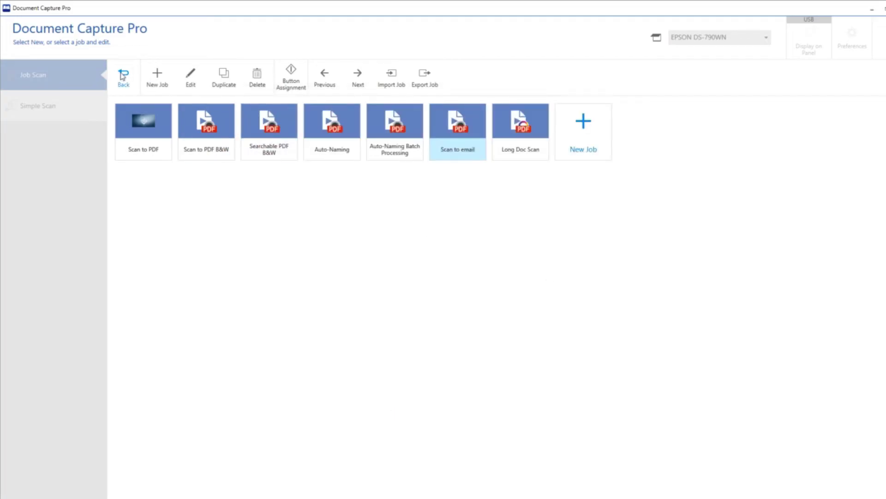
# Step: Return to the main scan view and run the Scan to email job
pyautogui.click(122, 75)
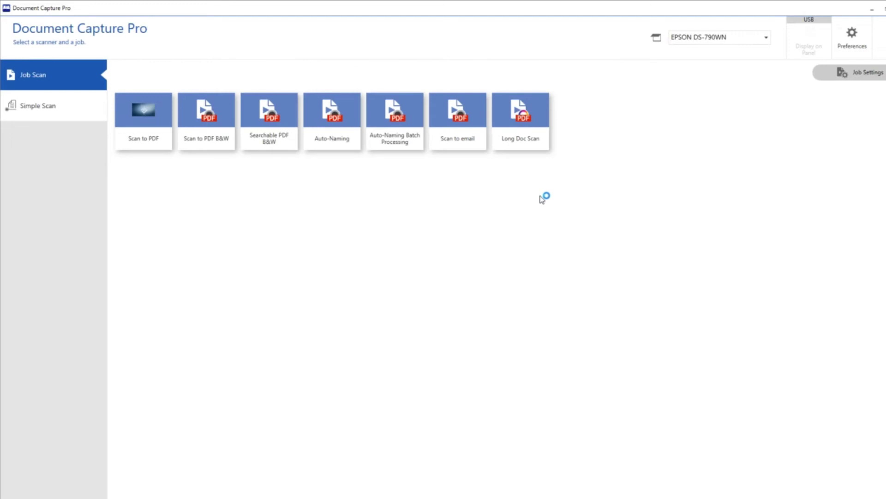
pyautogui.click(457, 125)
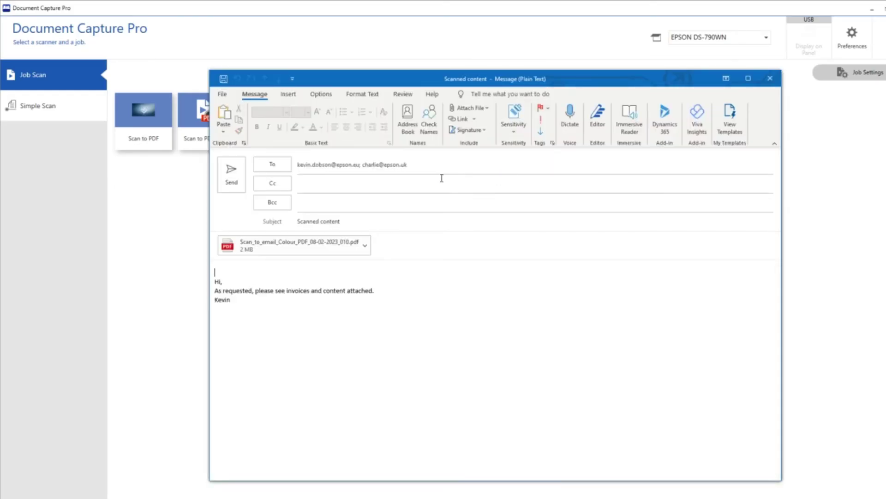
# Step: View the scanned PDF attachment in Edge, then return to the draft e-mail
pyautogui.click(319, 249)
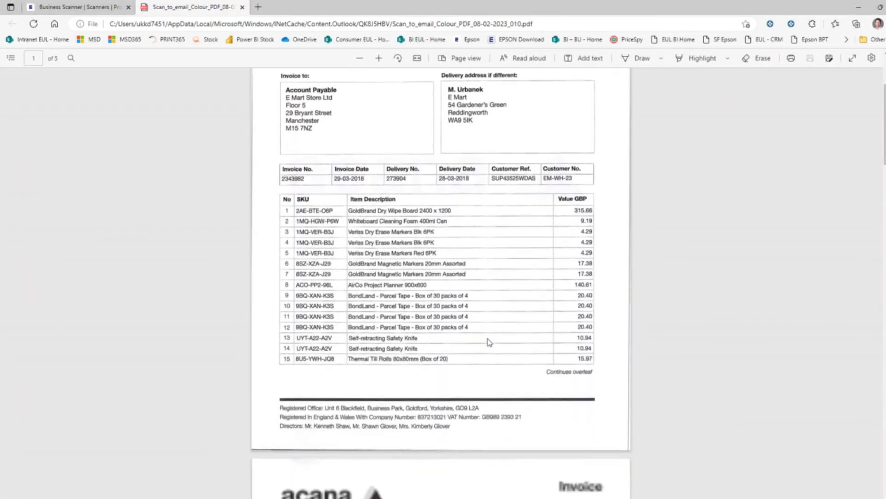
pyautogui.scroll(-1, 488, 342)
pyautogui.scroll(-3, 489, 341)
pyautogui.scroll(-2, 489, 342)
pyautogui.scroll(-2, 489, 341)
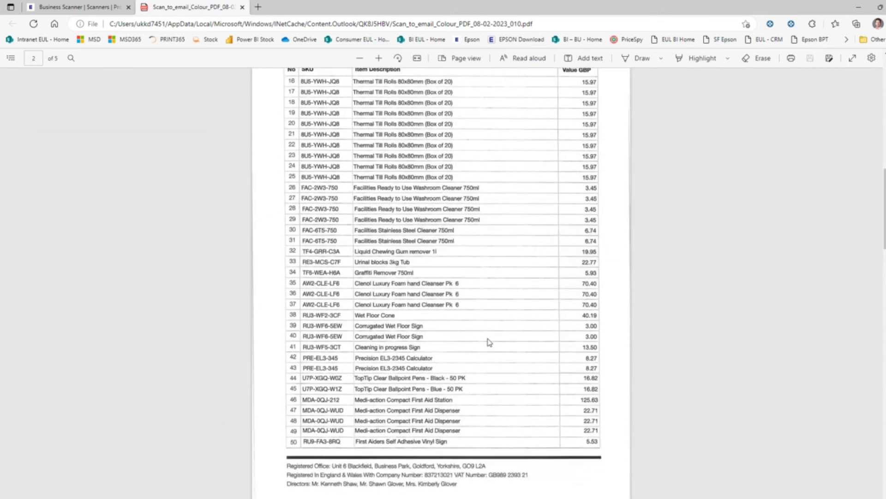
pyautogui.scroll(-3, 489, 341)
pyautogui.scroll(-1, 489, 341)
pyautogui.scroll(-3, 488, 341)
pyautogui.scroll(-1, 488, 342)
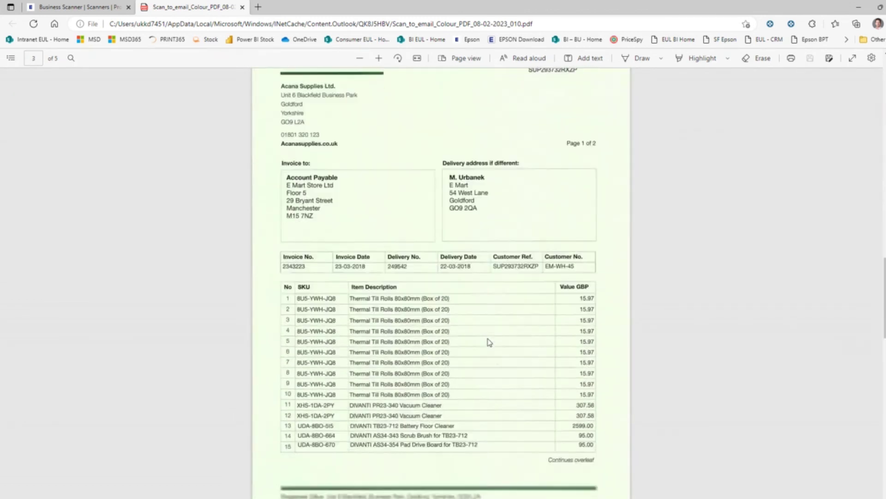
pyautogui.scroll(-4, 488, 342)
pyautogui.scroll(-4, 488, 341)
pyautogui.scroll(-1, 488, 341)
pyautogui.scroll(-4, 488, 341)
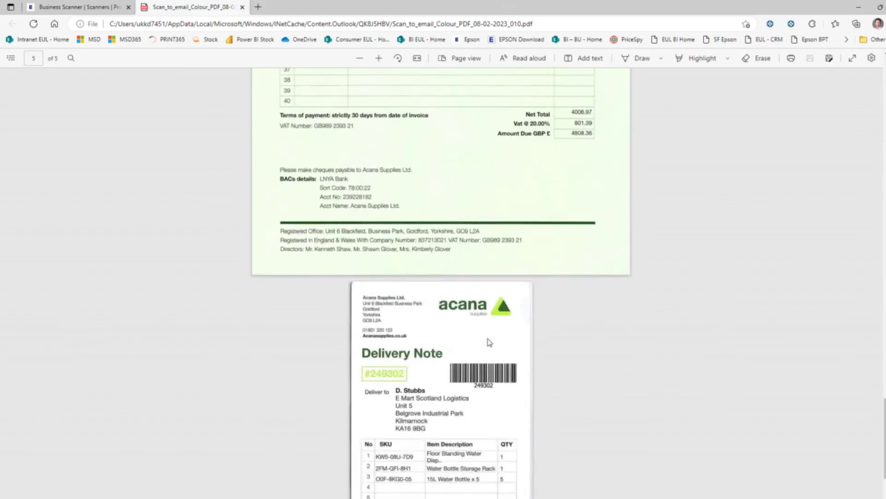
pyautogui.scroll(-2, 489, 342)
pyautogui.scroll(5, 488, 342)
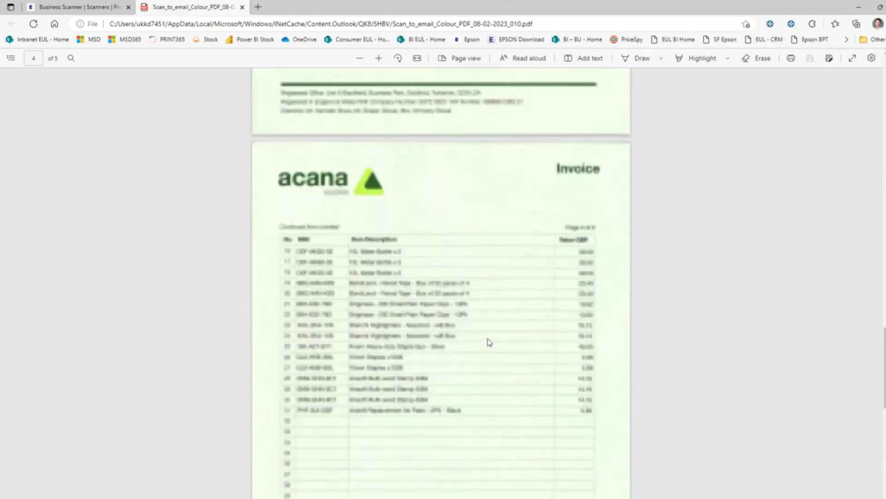
pyautogui.scroll(3, 488, 342)
pyautogui.scroll(6, 488, 342)
pyautogui.scroll(1, 489, 342)
pyautogui.scroll(5, 488, 341)
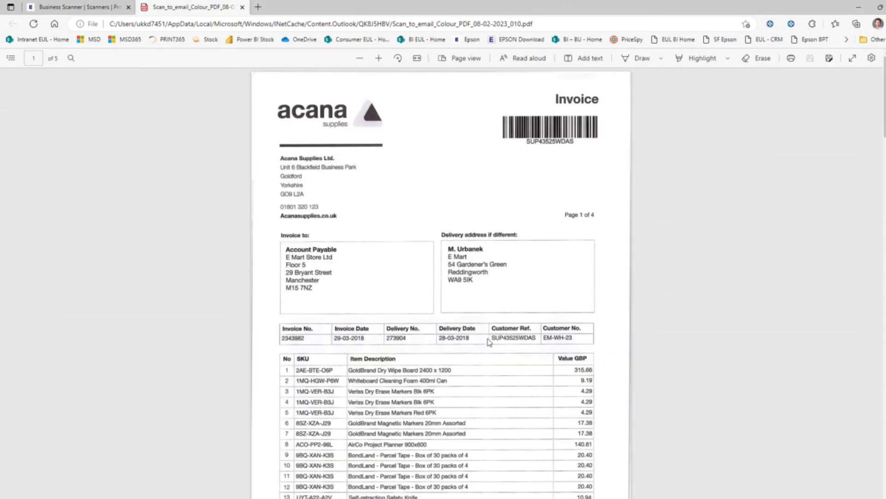
pyautogui.hotkey('alt', 'Tab')
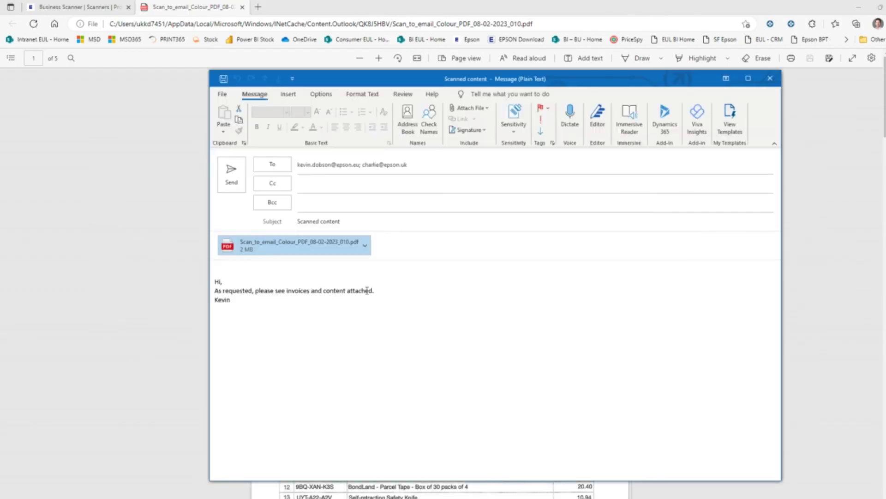
# Step: Change the body to 'Hi Charlie', add 'All the best,' above Kevin, and send
pyautogui.press('Tab')
pyautogui.write('Charlie')
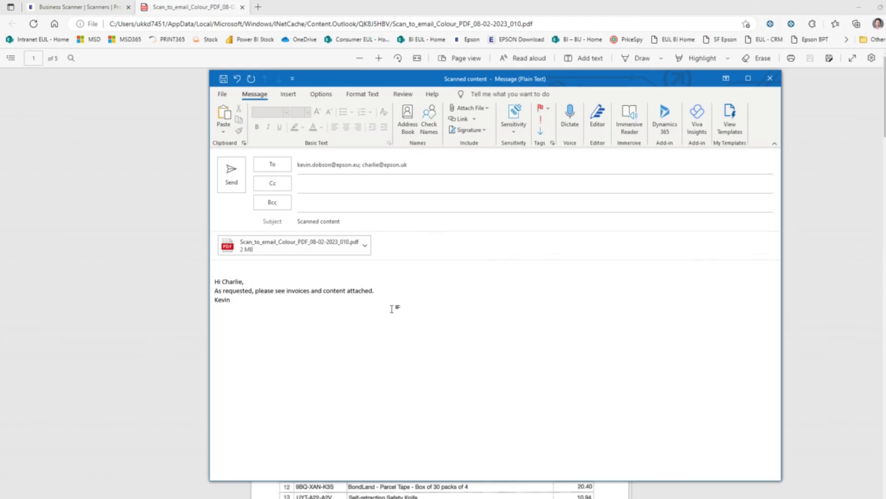
pyautogui.press('Return')
pyautogui.write('All the best,')
pyautogui.click(234, 177)
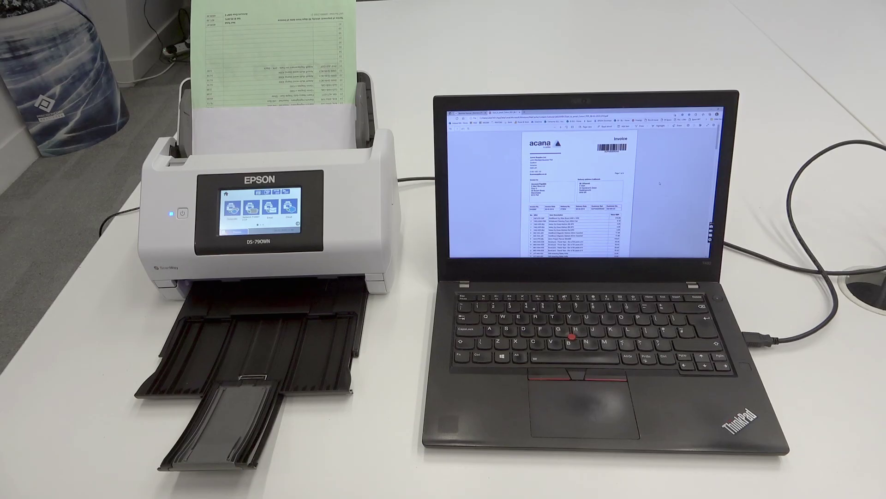